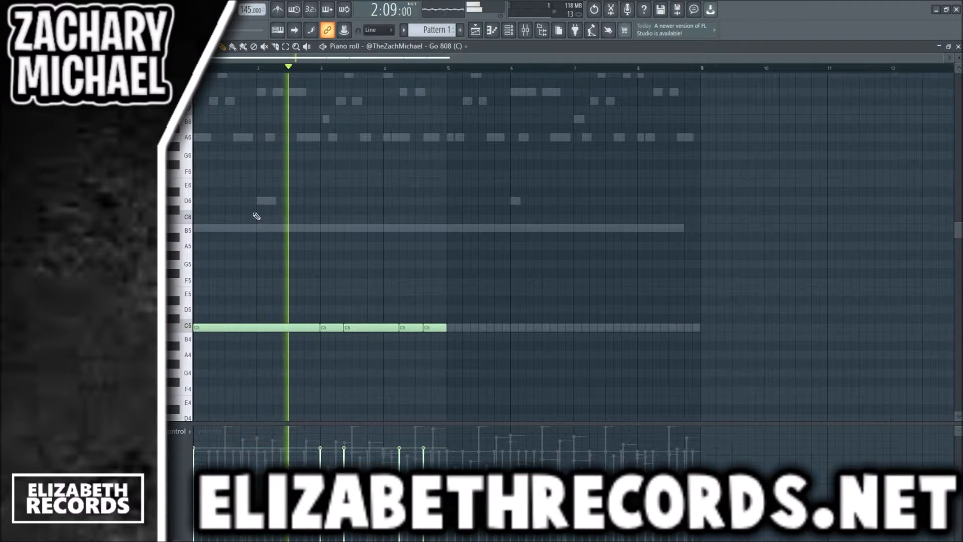
- Stamp B minor scale guide notes at bar 5 beside the 808 pattern and raise the notes by octaves
left_click(461, 234)
key("space")
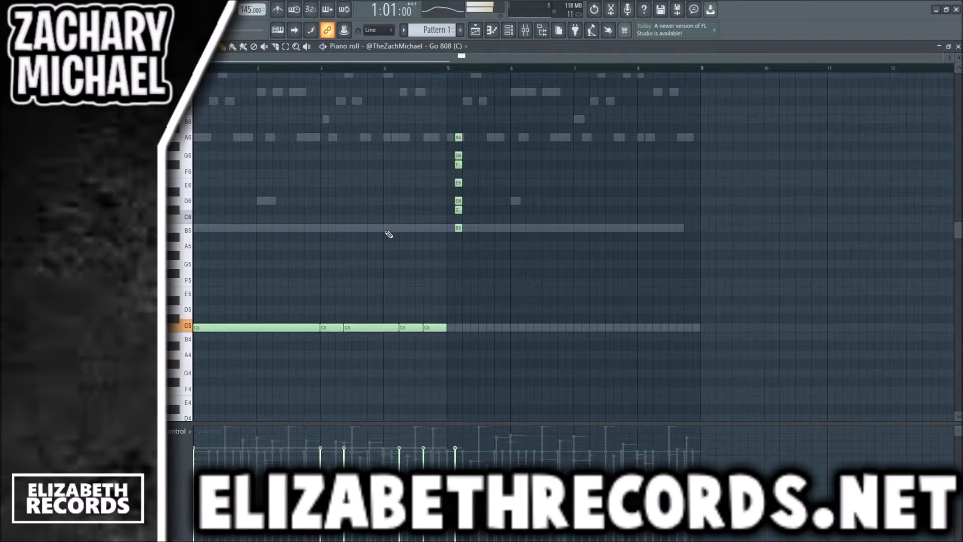
scroll(390, 234, "up", 5)
key("ctrl+Up")
scroll(441, 346, "down", 2)
- Retune the 808 notes to C#7 for the opening note, E7 from bar 3, and D7 for the last two
left_click_drag(447, 347, 180, 302)
key("ctrl+Up")
left_click(204, 296, "ctrl")
mouse_move(240, 217)
left_mouse_down()
mouse_move(230, 163)
mouse_move(230, 210)
left_mouse_up()
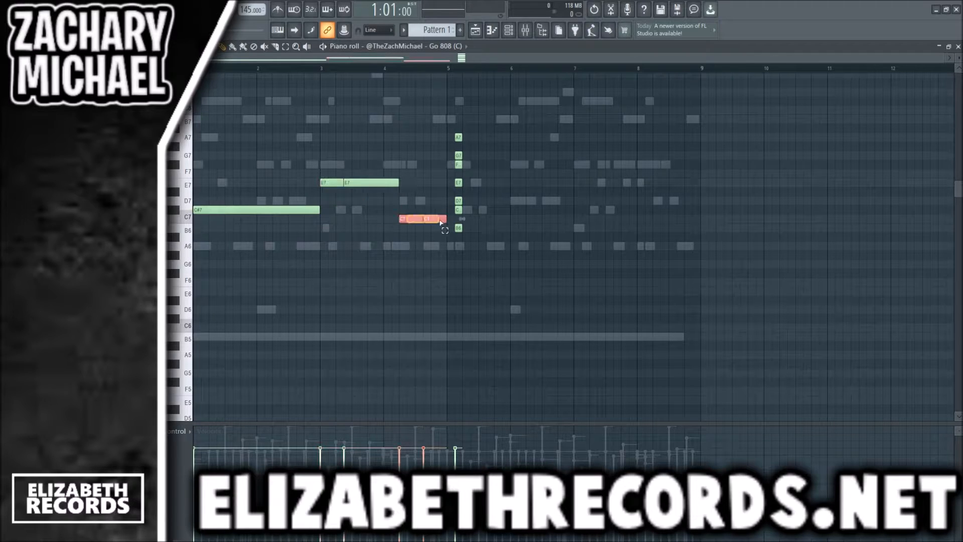
- Duplicate the four-bar 808 phrase across bars 5 to 8 and lower all its notes two octaves
key("ctrl+b")
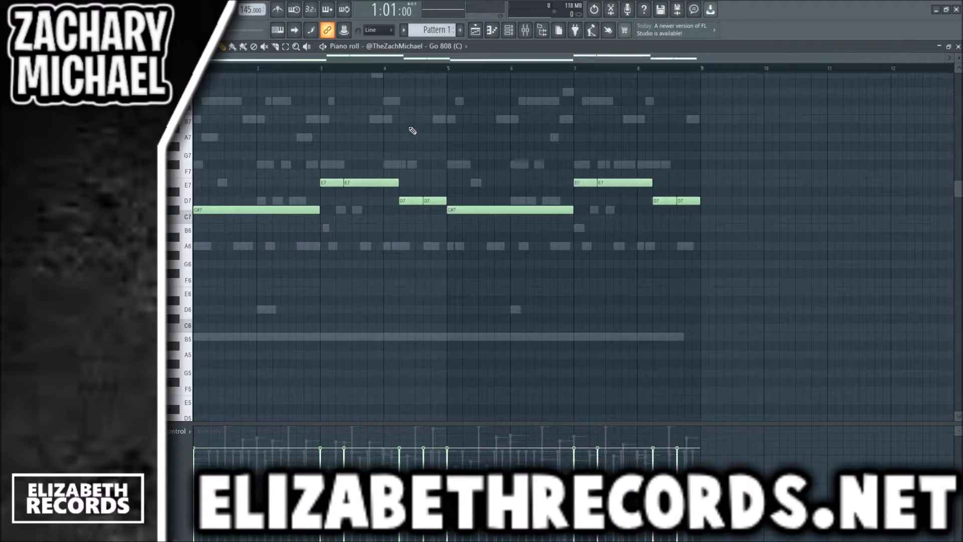
key("ctrl+Down")
key("ctrl+Down")
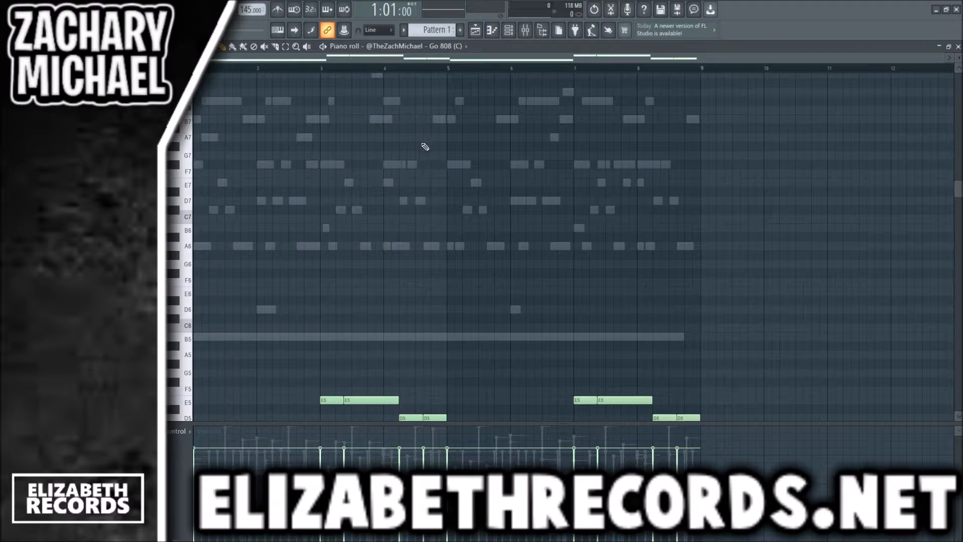
scroll(425, 147, "down", 3)
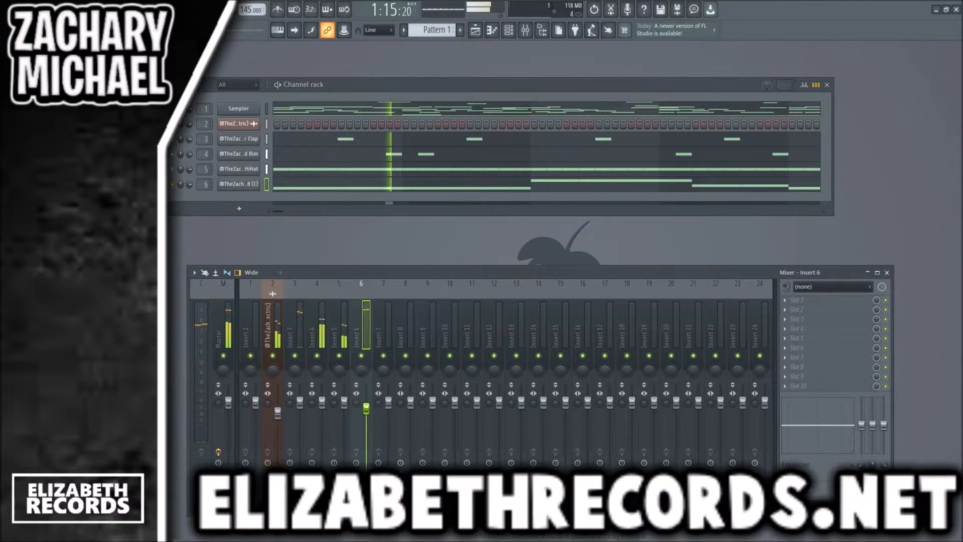
- Add the Be Gone Kick sample as a new channel and copy the Go 808 notes into it
left_click_drag(251, 206, 387, 203)
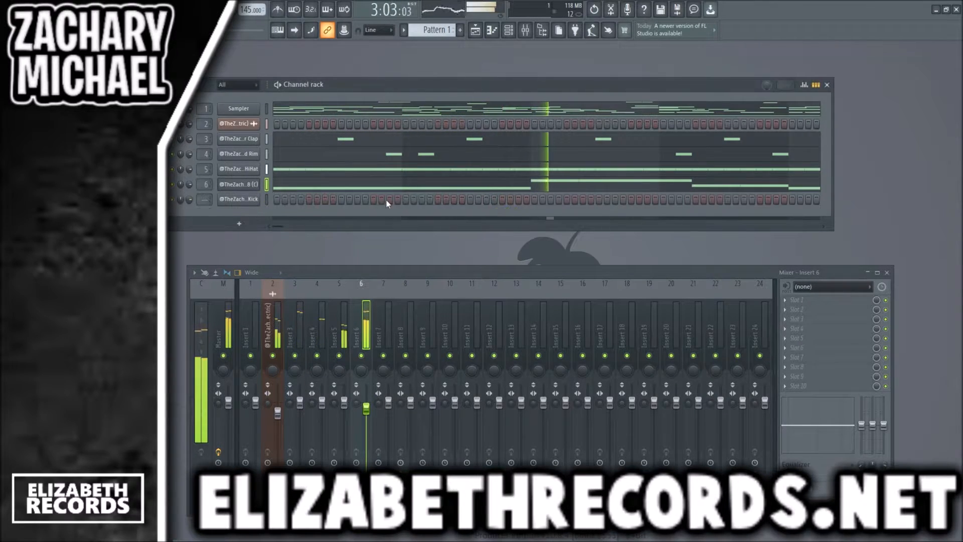
left_click(266, 186)
key("ctrl+c")
left_click(268, 200)
key("ctrl+v")
- Route the kick channel to mixer track 7
left_click_drag(205, 199, 205, 188)
left_click(239, 199)
left_click(239, 199)
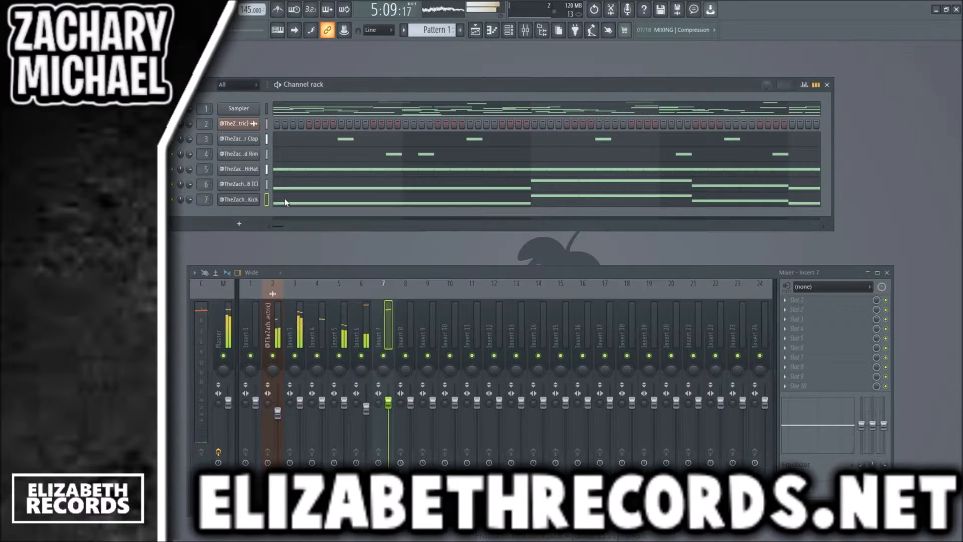
- Flatten all the copied kick notes to C5, keeping the 808 rhythm
left_click(285, 198)
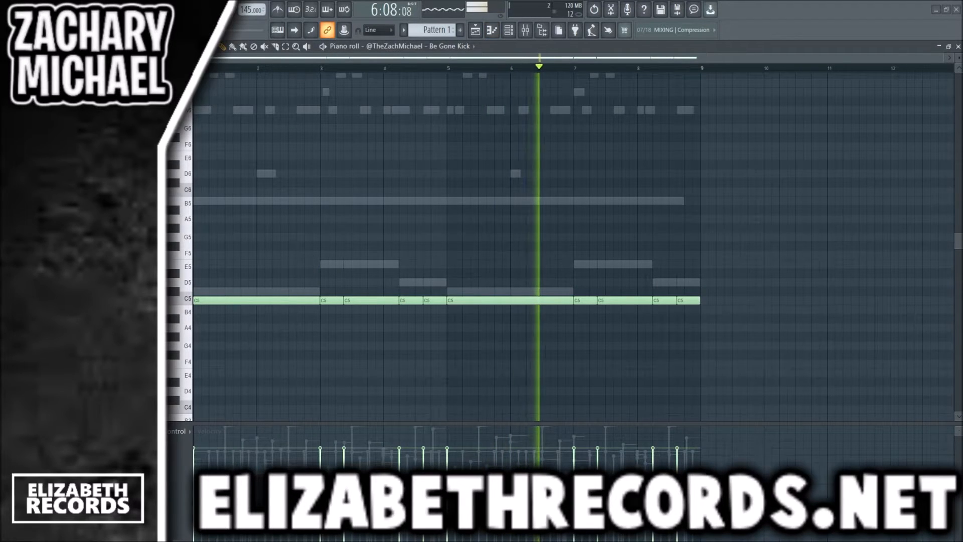
key("ctrl+a")
key("ctrl+d")
key("Escape")
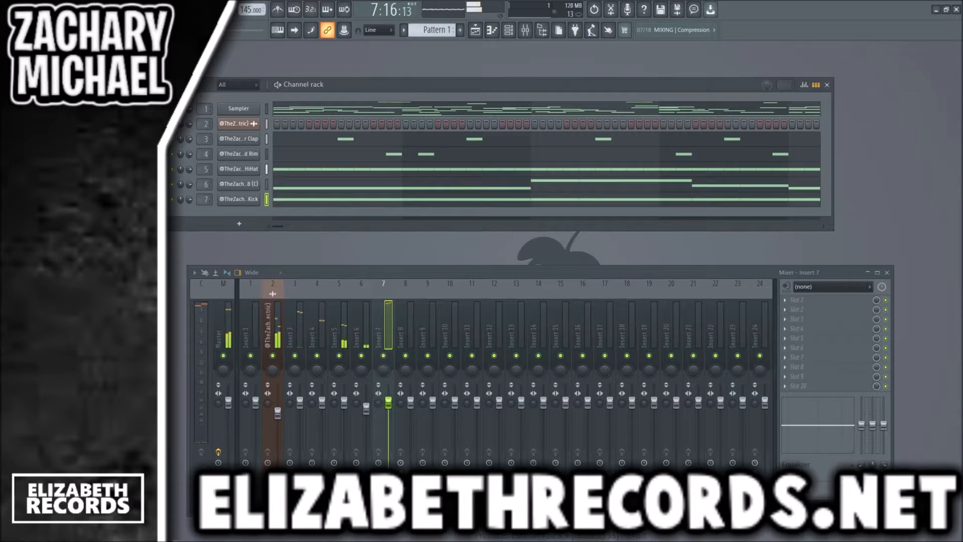
- Add the Yearn OpenHat sample as a channel on mixer track 8 and fill eight bars with two four-bar notes
left_click_drag(248, 226, 205, 196)
left_click(277, 215)
key("F7")
key("space")
key("space")
left_click(451, 301)
key("ctrl+l")
right_click(468, 298)
key("ctrl+b")
key("F7")
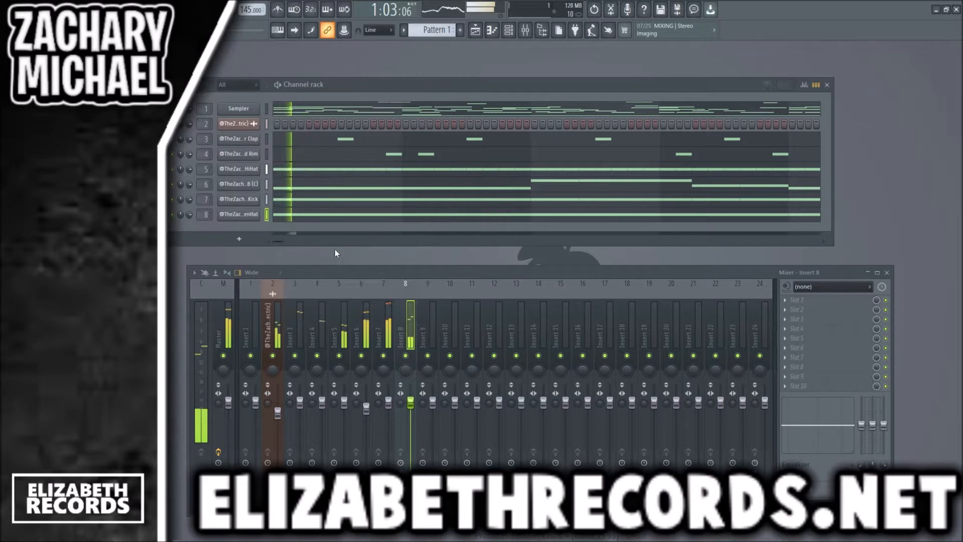
- Audition different pitches for the open hat's two long notes and set them to C#5
left_click(267, 213)
key("shift+Down")
key("space")
key("space")
key("shift+Up")
scroll(268, 215, "up", 1)
key("space")
key("space")
key("shift+Up")
key("space")
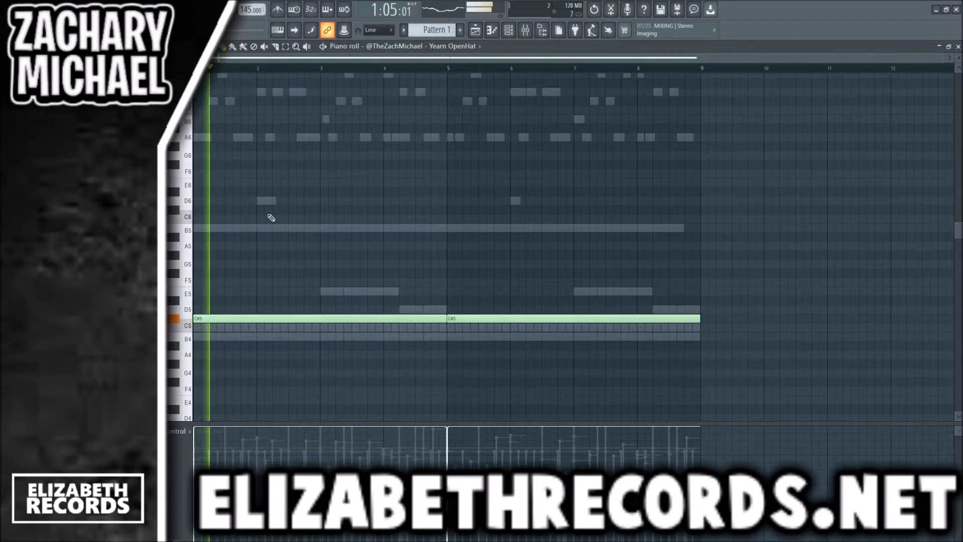
key("Escape")
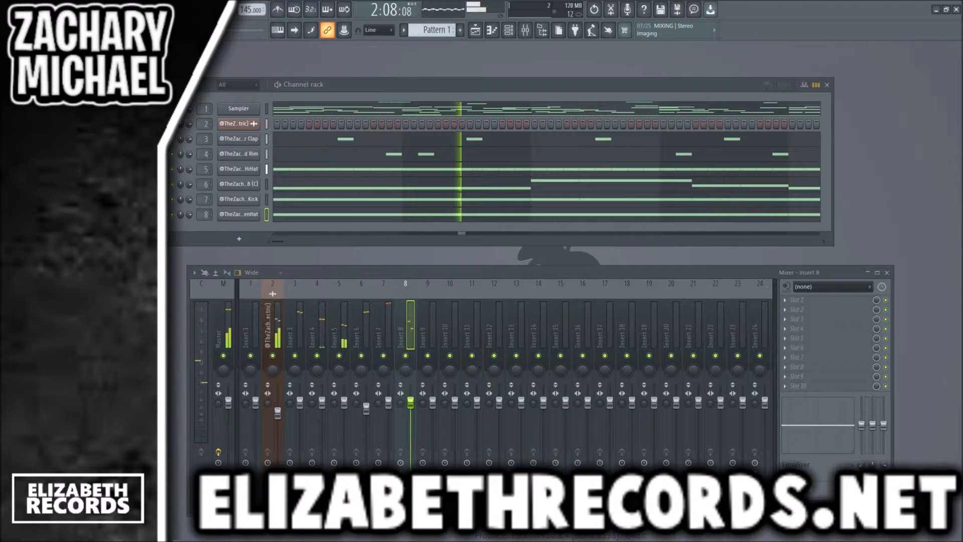
- Try the Kirby Perc sample as a new channel on mixer track 9 with a few step hits
left_click_drag(90, 236, 276, 238)
key("Escape")
key("space")
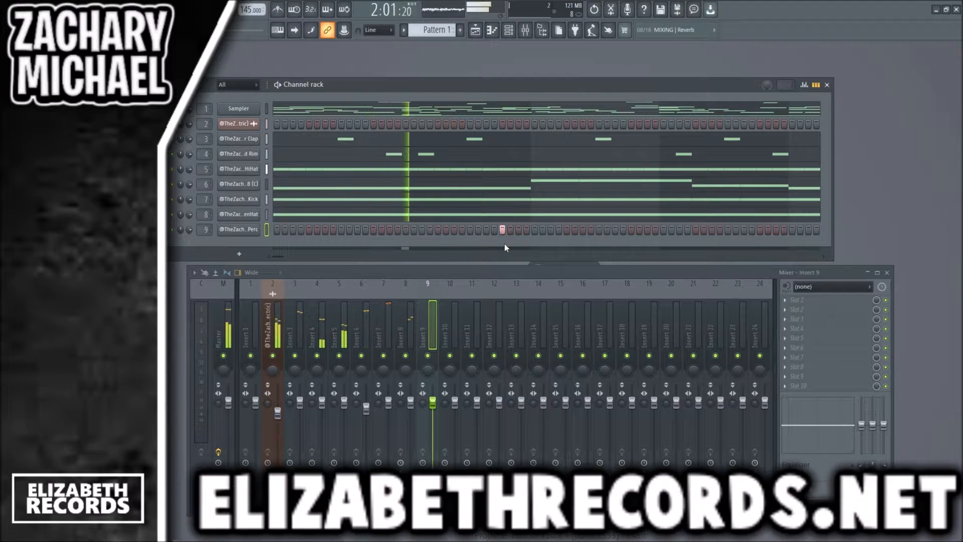
left_click(533, 231)
key("space")
- Try a different Kirby Perc rhythm in its piano roll by adding a hit after bar 4 and deleting the one at bar 3
right_click(251, 229)
left_click(277, 233)
key("space")
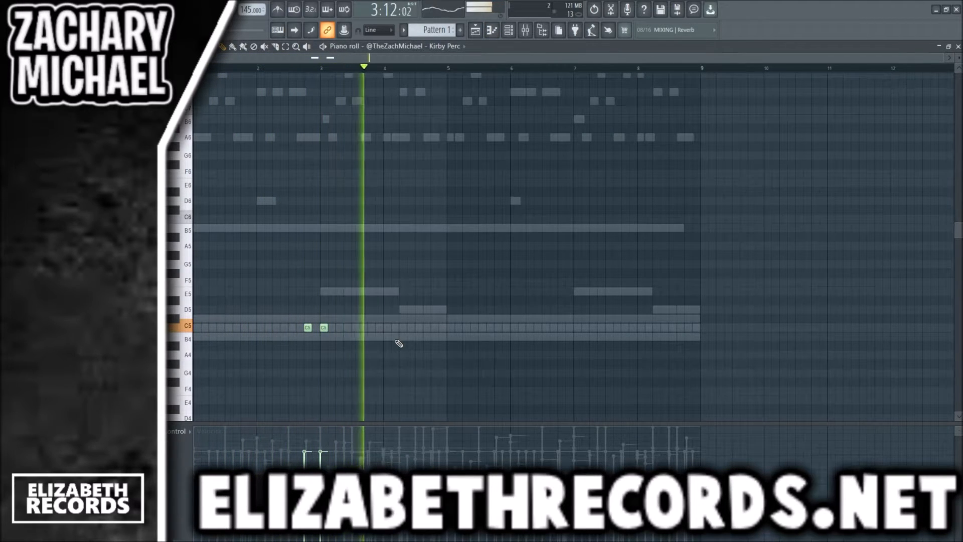
left_click(402, 328)
right_click(403, 328)
right_click(324, 328)
key("F7")
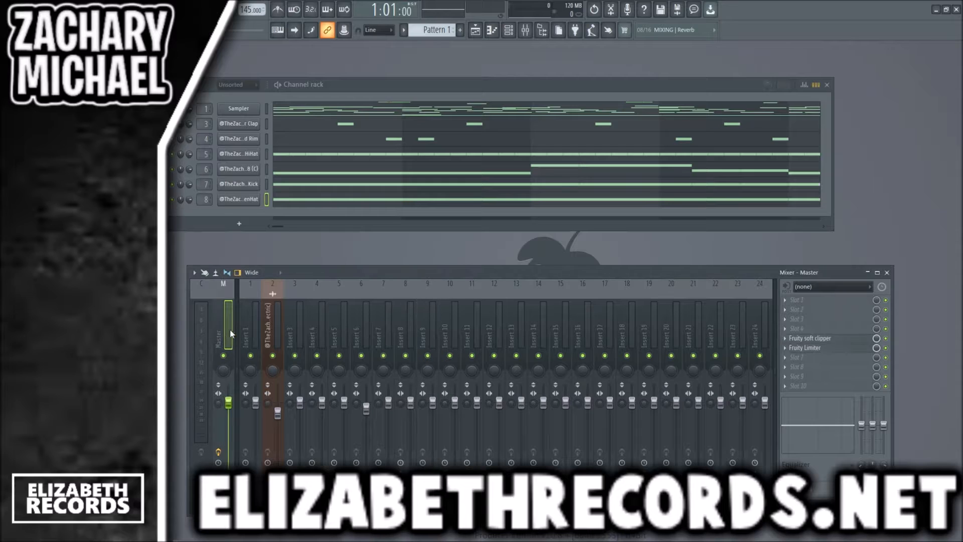
- Lower the guitar loop and rim levels in the mixer and boost the clap's high frequencies
left_click(271, 328)
key("space")
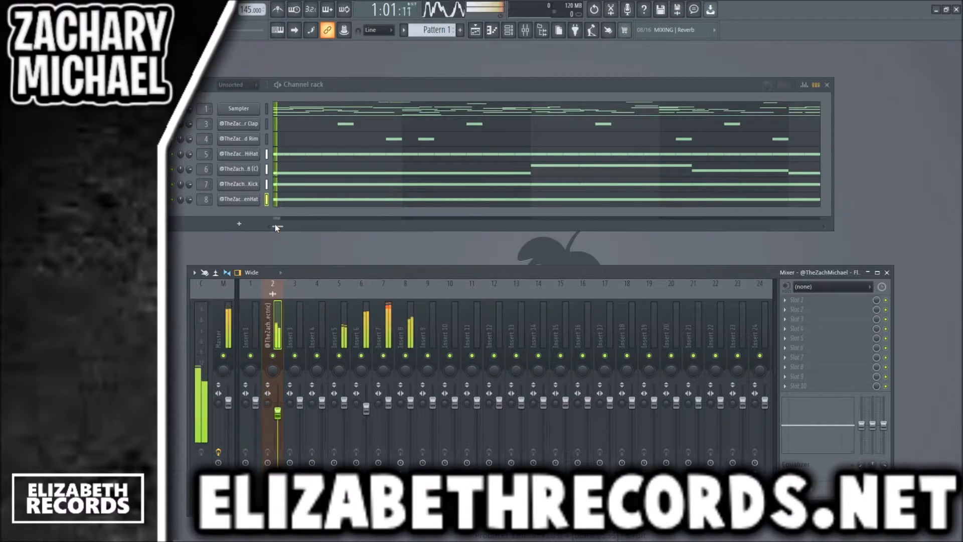
left_click(293, 343)
left_click_drag(322, 403, 300, 403)
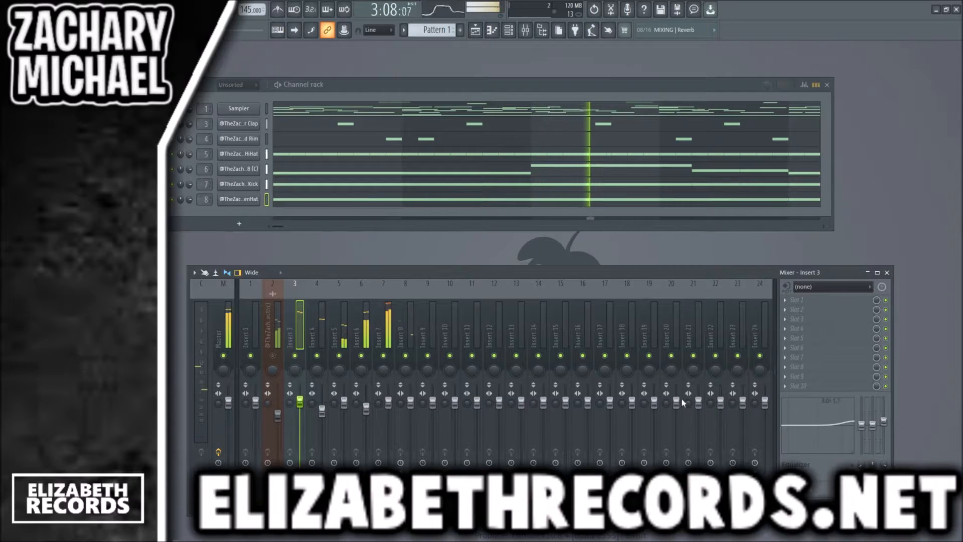
- Raise the kick and 808 levels slightly, and lower the open hat and hi-hat levels
left_click(389, 401)
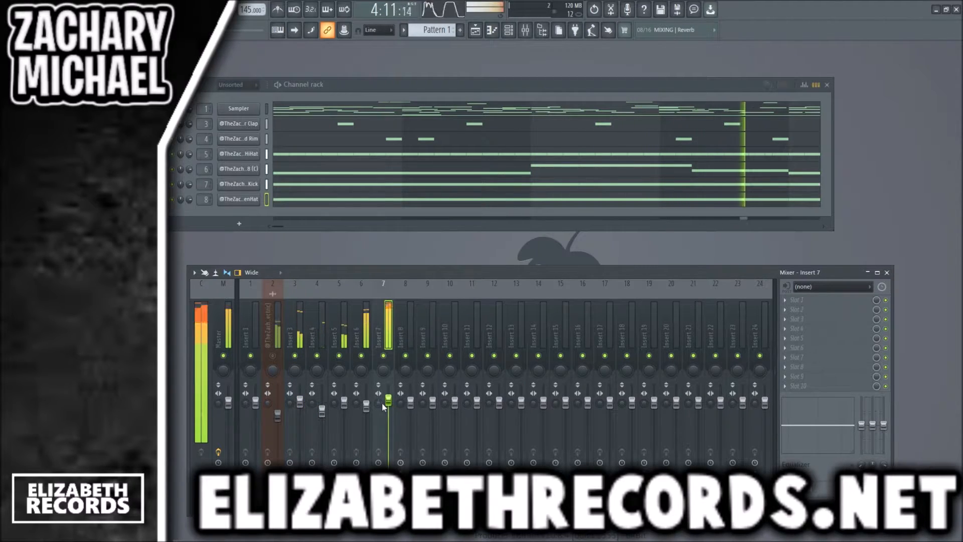
left_click_drag(410, 403, 410, 409)
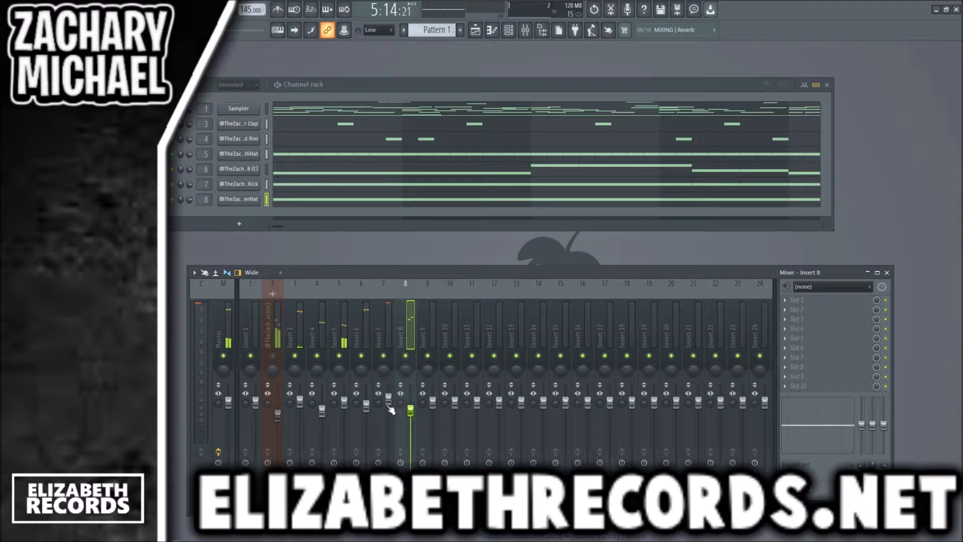
left_click(344, 403)
left_click(366, 404)
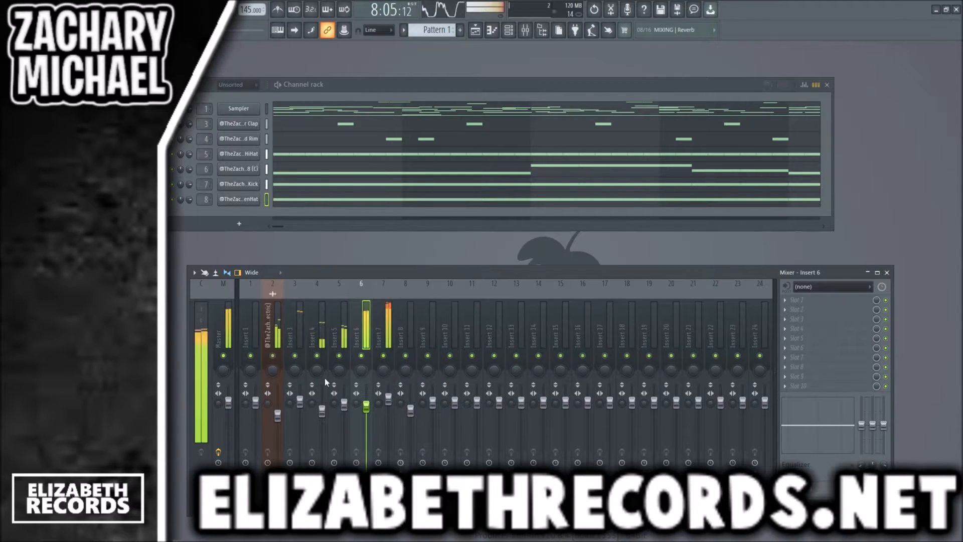
- Split the drum pattern into one pattern per channel and open the playlist
key("F9")
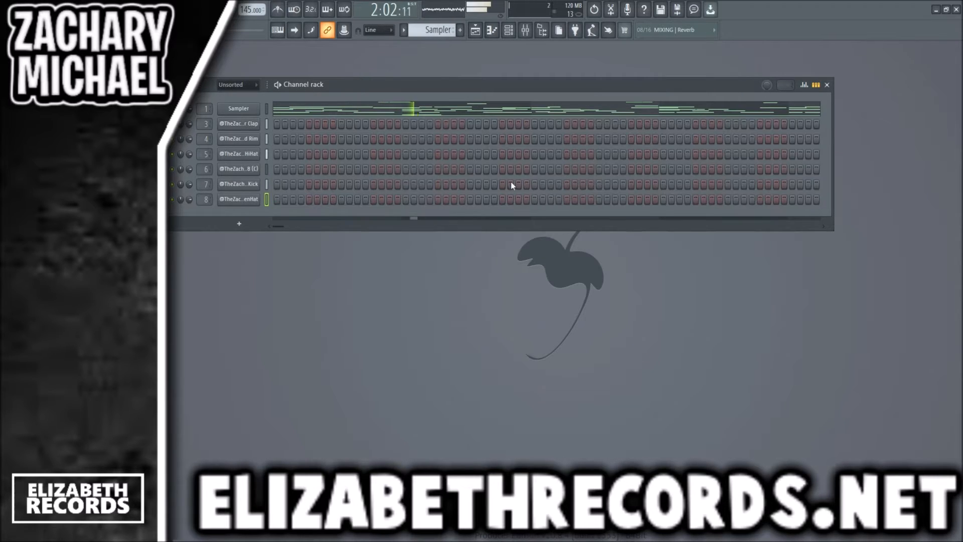
key("F5")
scroll(490, 80, "down", 3)
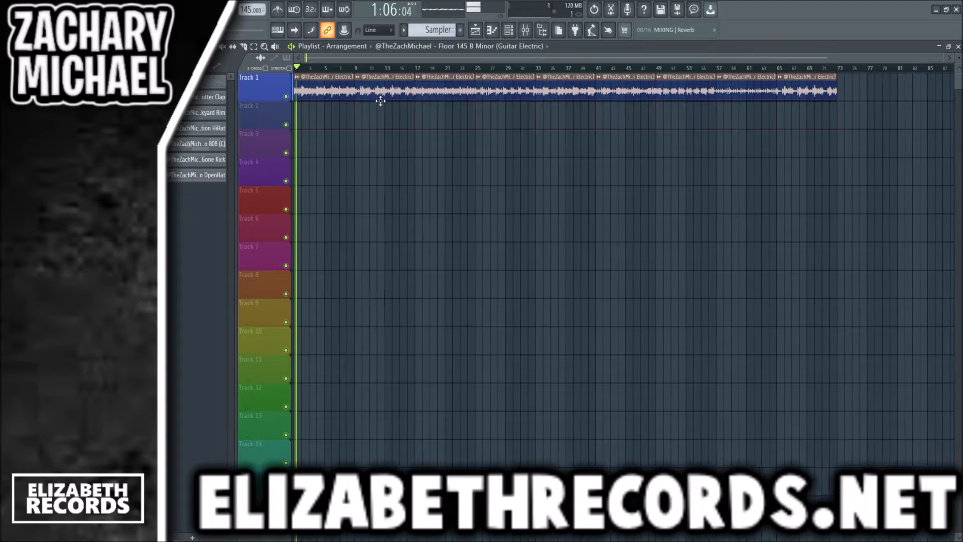
- Audition the second eight-bar guitar clip and stack it at bar 1 on track 2
mouse_move(327, 85)
left_mouse_down()
mouse_move(327, 112)
mouse_move(386, 112)
left_mouse_up()
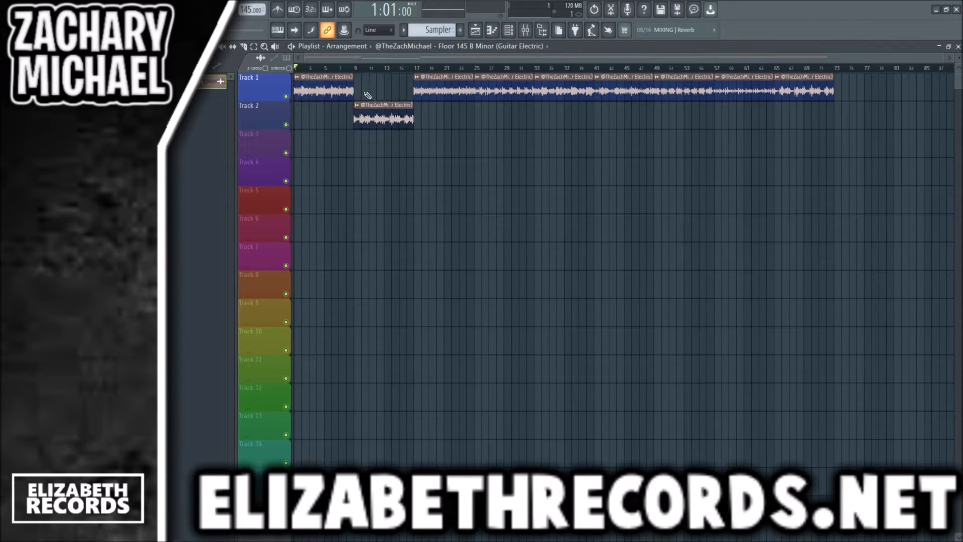
key("space")
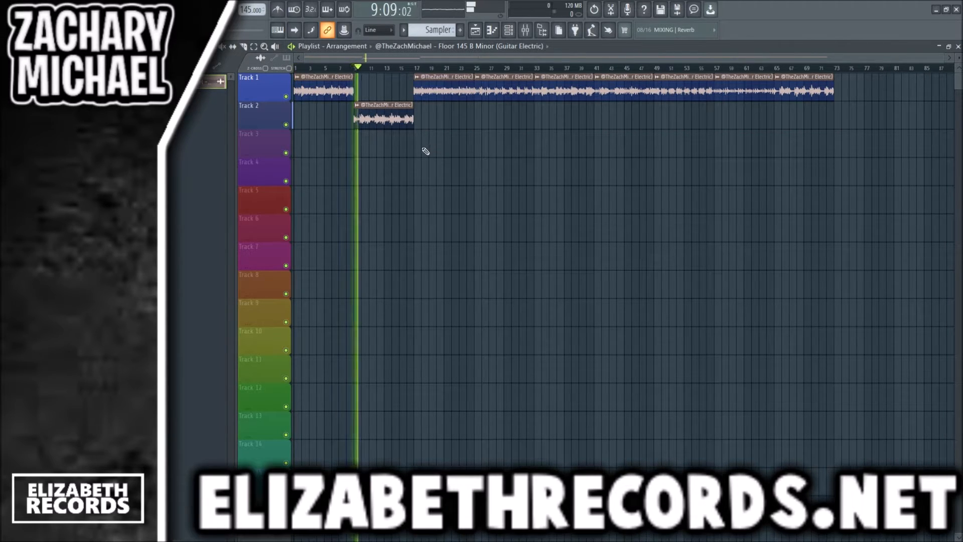
key("space")
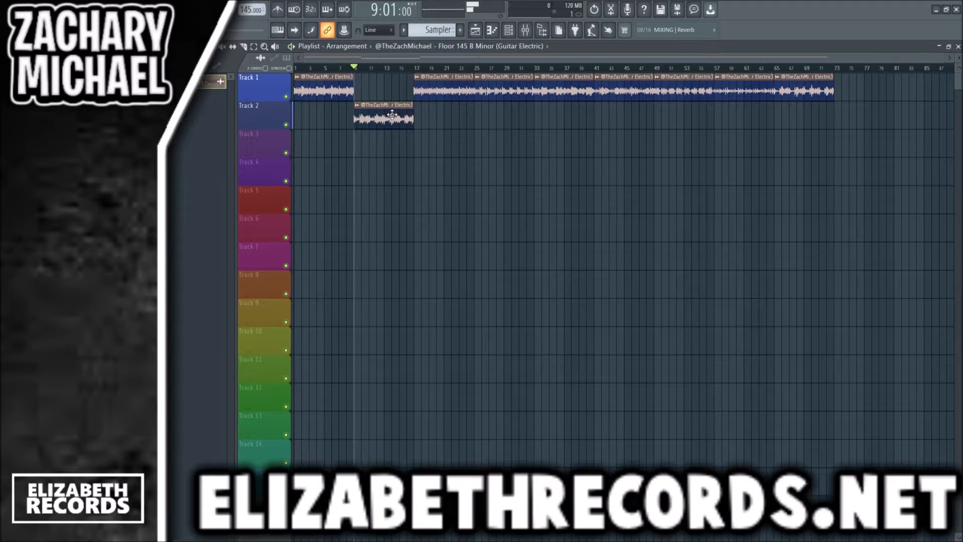
key("ctrl+z")
- Audition the guitar clip at bar 17 and move it to bar 1 on track 3
left_click(418, 68)
key("space")
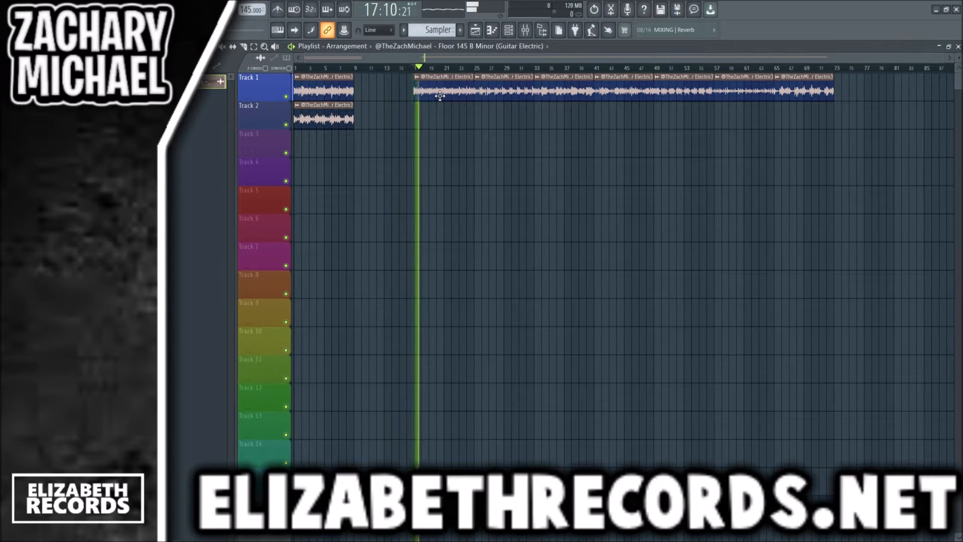
key("space")
left_click_drag(435, 91, 328, 153)
- Audition the guitar clip at bar 25 and delete it
left_click(478, 68)
key("space")
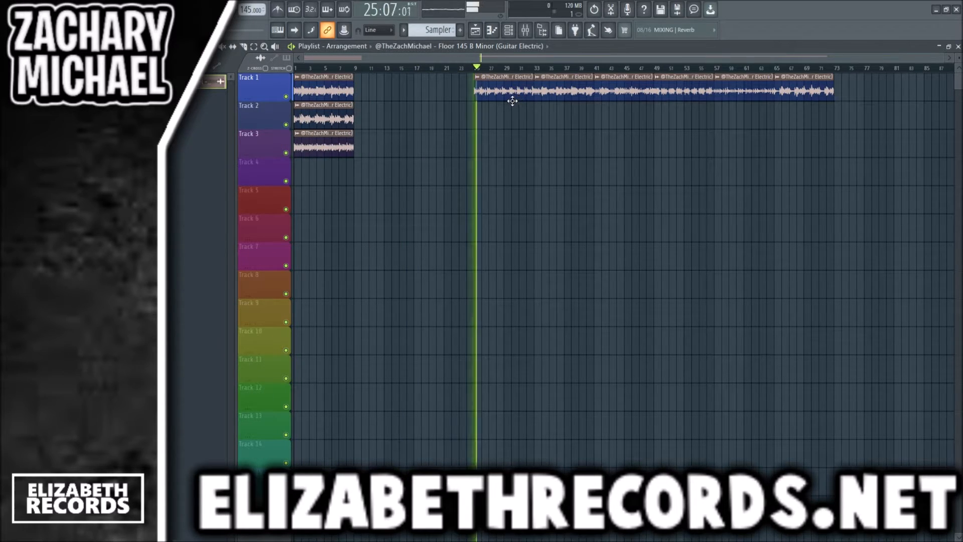
key("space")
right_click(509, 99)
- Audition the guitar clip at bar 33 and move it to bar 1 on track 4
left_click(537, 69)
key("space")
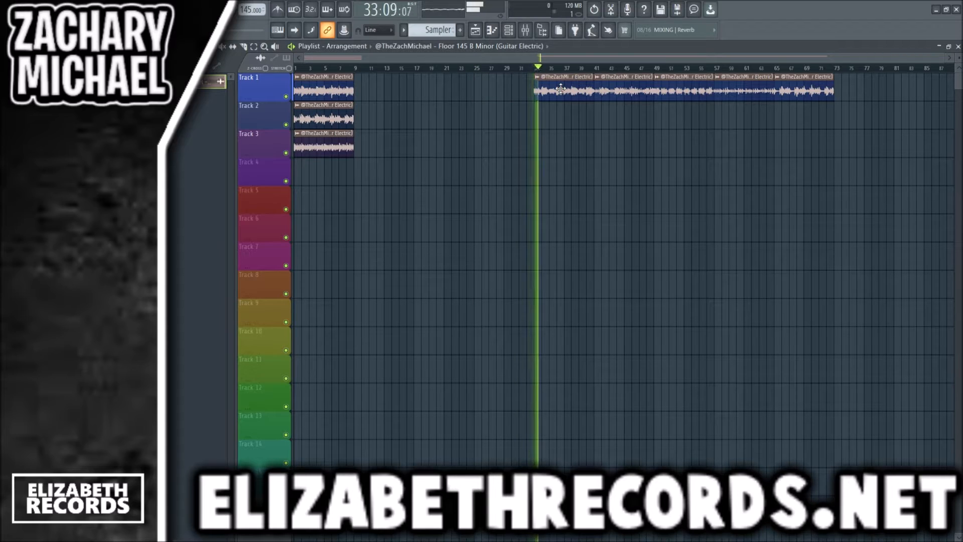
key("space")
left_click_drag(564, 91, 323, 175)
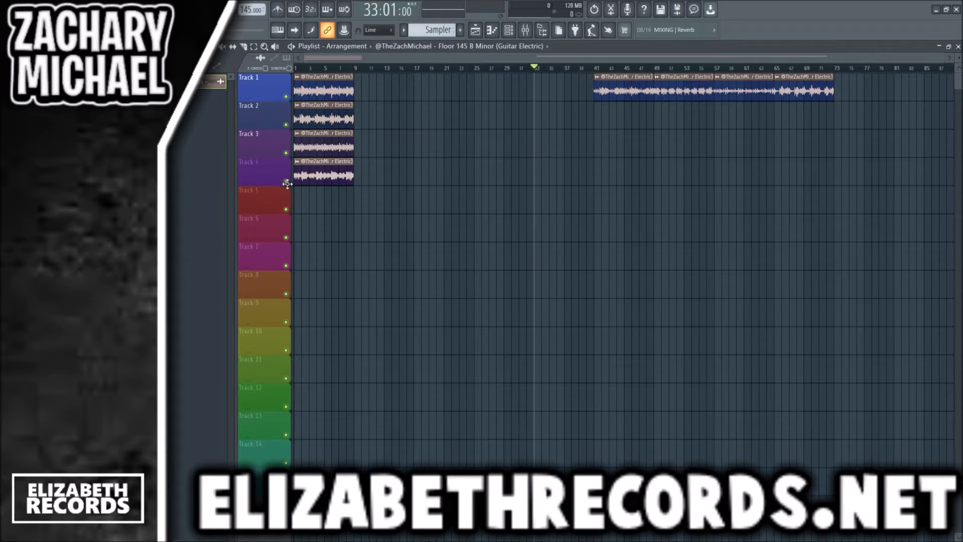
- Audition the guitar from bar 41 and delete the four remaining clips on track 1
left_click(598, 69)
key("space")
right_click(625, 88)
right_click(685, 93)
right_click(745, 93)
right_click(802, 93)
key("space")
- Place the clap, rim, 808, kick, hi-hat and open hat patterns at bar 1 on tracks 5 to 10
left_click(192, 66)
left_click(217, 178, "shift")
left_click_drag(217, 178, 325, 197)
left_click_drag(384, 228, 324, 230)
left_click_drag(367, 285, 304, 260)
left_click_drag(372, 312, 312, 287)
left_click_drag(387, 258, 329, 315)
- Select all the playlist clips and duplicate the eight-bar block eight times, filling the arrangement up to bar 73
key("ctrl+a")
key("ctrl+b")
key("ctrl+b")
key("ctrl+b")
key("ctrl+b")
key("ctrl+b")
key("ctrl+b")
key("ctrl+b")
key("ctrl+b")
left_click(774, 77)
left_click_drag(959, 58, 960, 58)
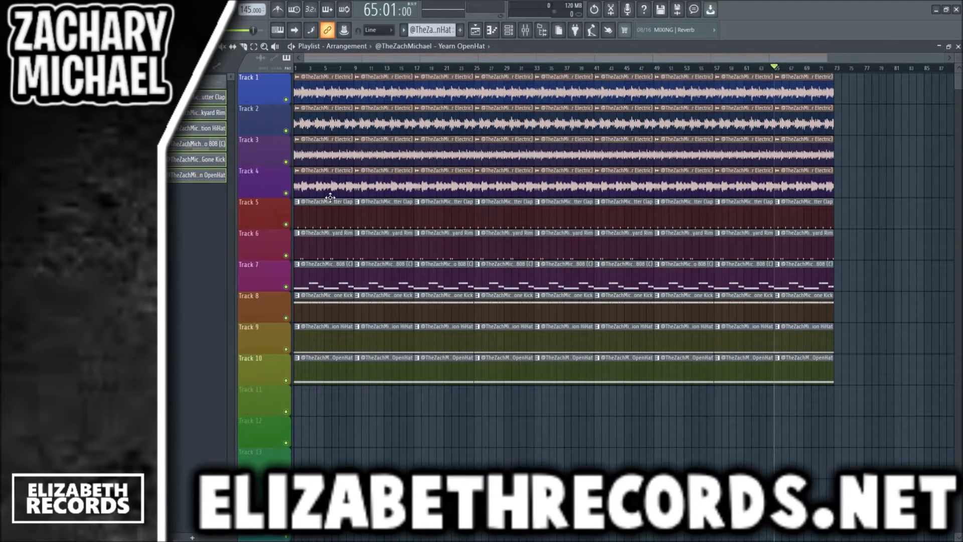
- Clear the first eight bars except the track 4 guitar, and remove the track 3 and 4 guitars from bars 9 to 17
left_click_drag(330, 197, 331, 371)
left_click_drag(326, 90, 328, 154)
mouse_move(380, 187)
left_mouse_down()
mouse_move(319, 185)
mouse_move(326, 168)
left_mouse_up()
right_click(368, 163)
key("p")
right_click(312, 186)
- Shorten the track 4 guitar intro to four bars and shift the whole arrangement four bars earlier
key("space")
left_click_drag(855, 416, 261, 33)
left_click_drag(351, 190, 320, 179)
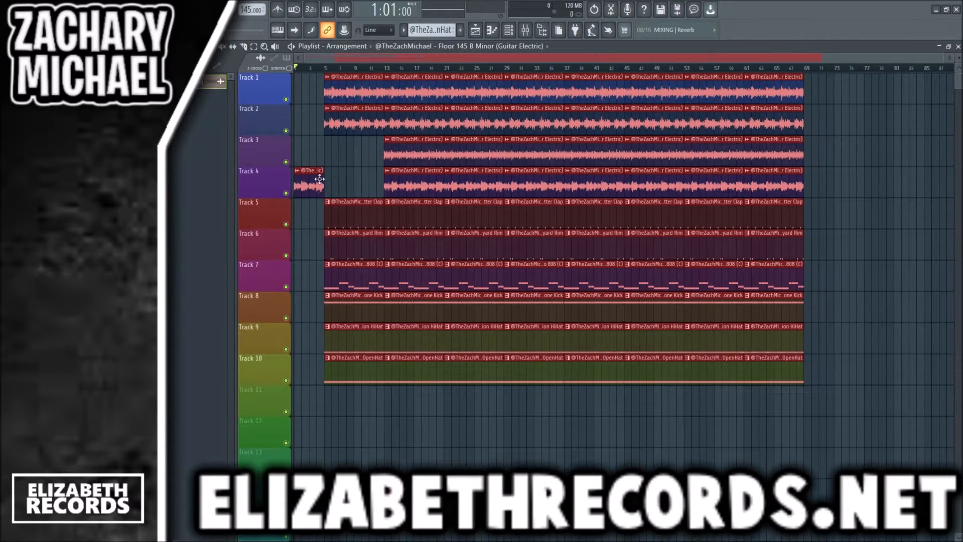
left_click(347, 171, "ctrl")
- Place the producer tag audio clip on track 11 just before bar 2 of the intro
scroll(342, 58, "up", 5)
left_click_drag(341, 58, 309, 58)
left_click_drag(319, 411, 330, 400)
scroll(319, 409, "up", 3)
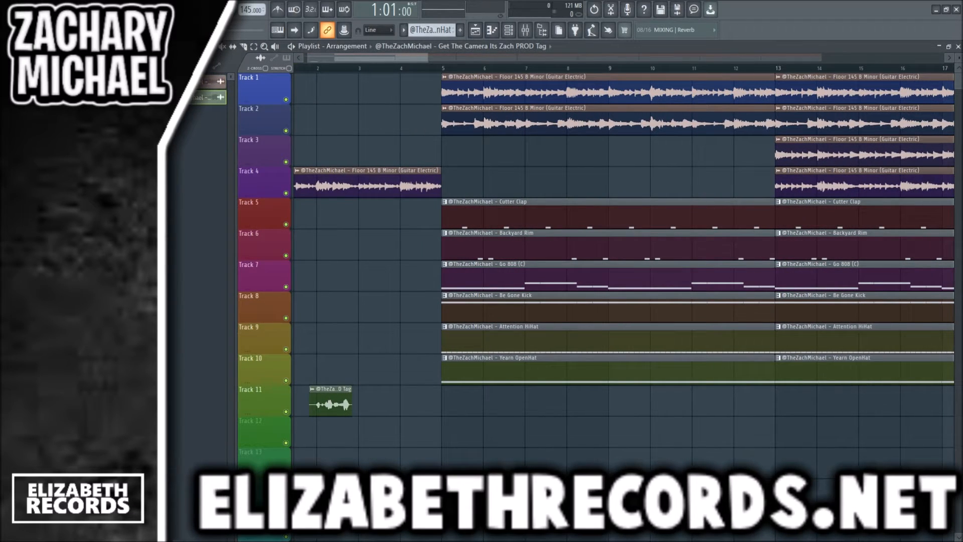
- Place the Addicted Riser clip on track 11 from bar 4 to bar 5 and close its clip settings
left_click_drag(411, 410, 412, 410)
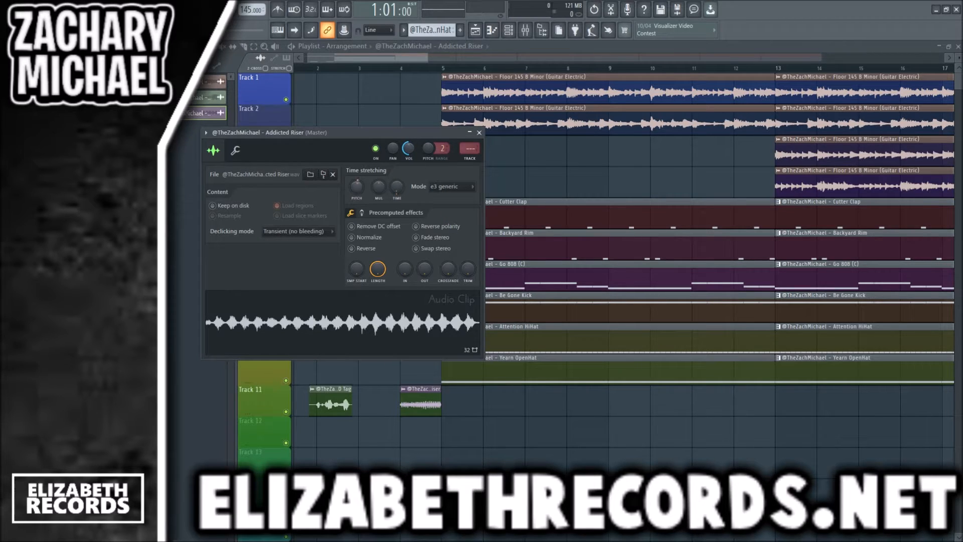
key("Escape")
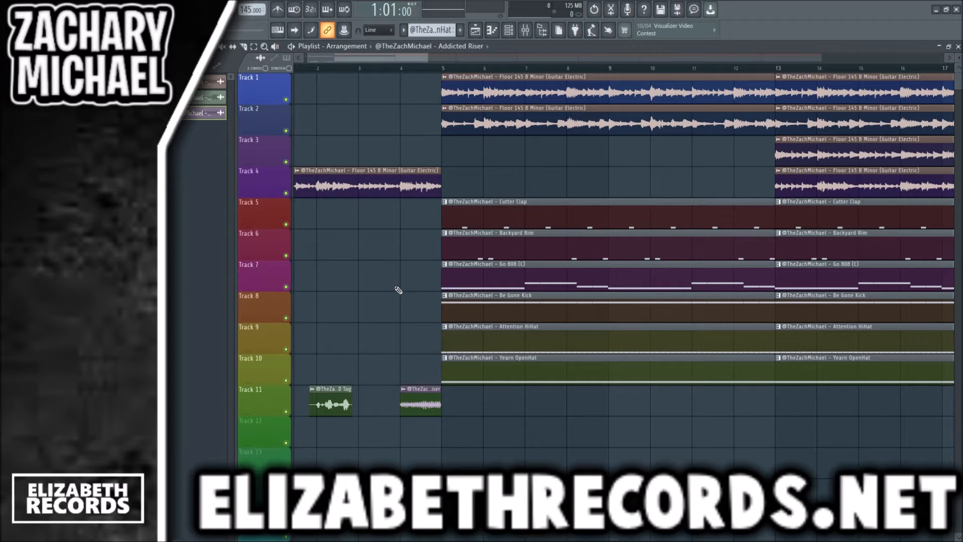
scroll(391, 185, "down", 3)
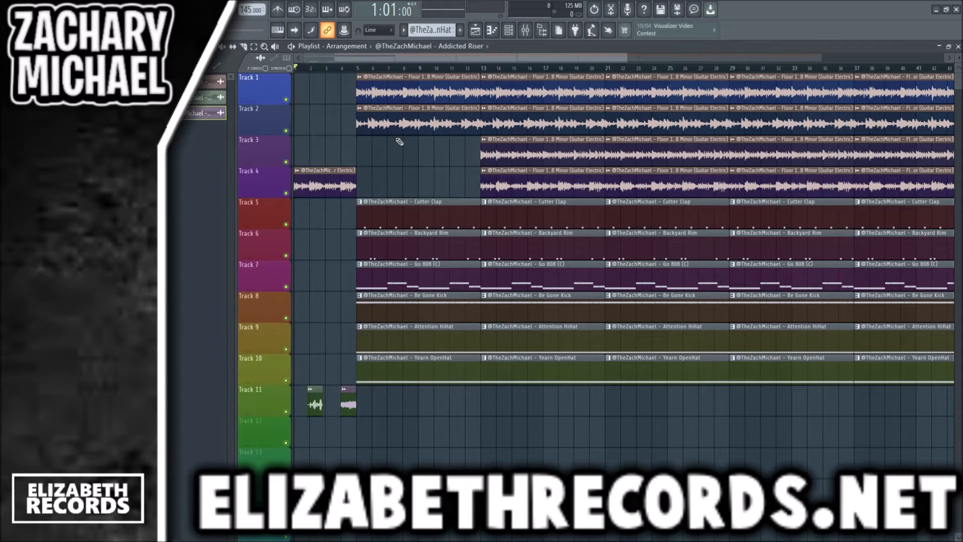
- Thin out the guitars between bars 5 and 21, keeping track 1 for bars 5–13 and moving the track 2 clip from bar 21 to 13
right_click(405, 126)
right_click(516, 92)
right_click(518, 119)
right_click(521, 150)
right_click(521, 179)
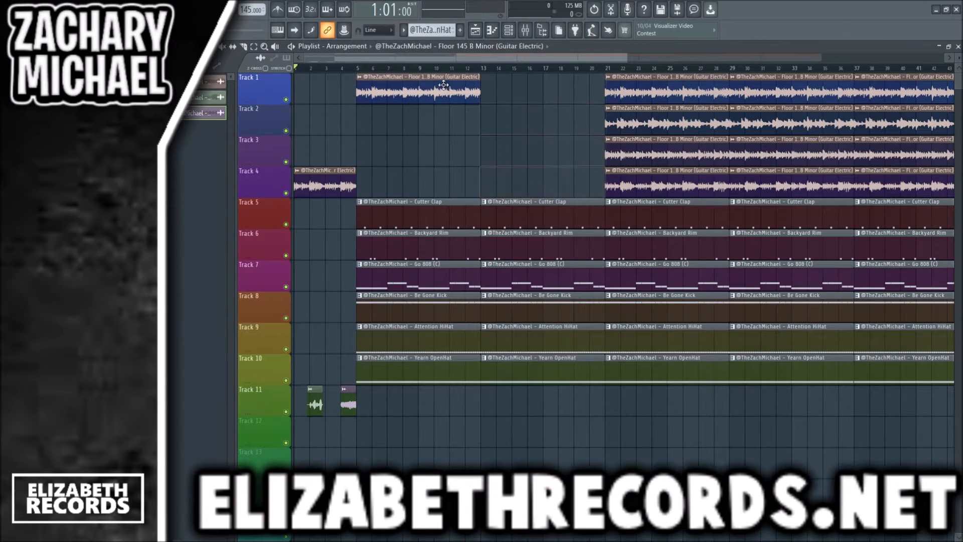
left_click_drag(649, 126, 524, 127)
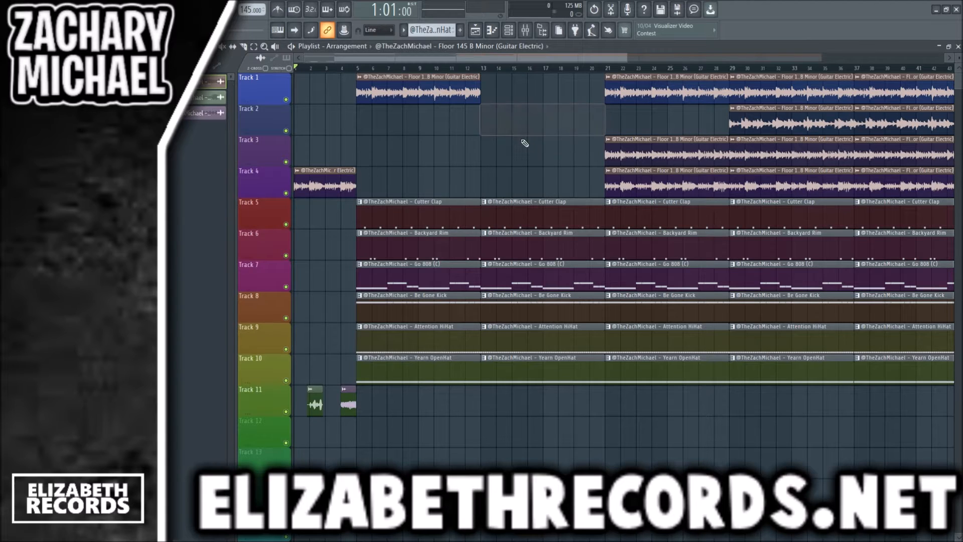
- Remove the Backyard Rim, Be Gone Kick and Yearn OpenHat patterns from bars 21 to 29
scroll(355, 160, "down", 2)
left_click(323, 69)
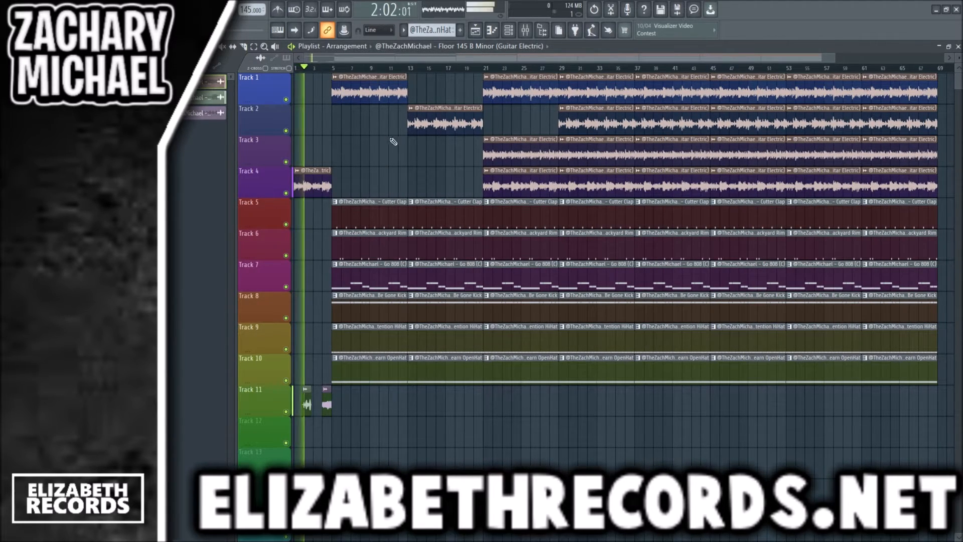
right_click(520, 244)
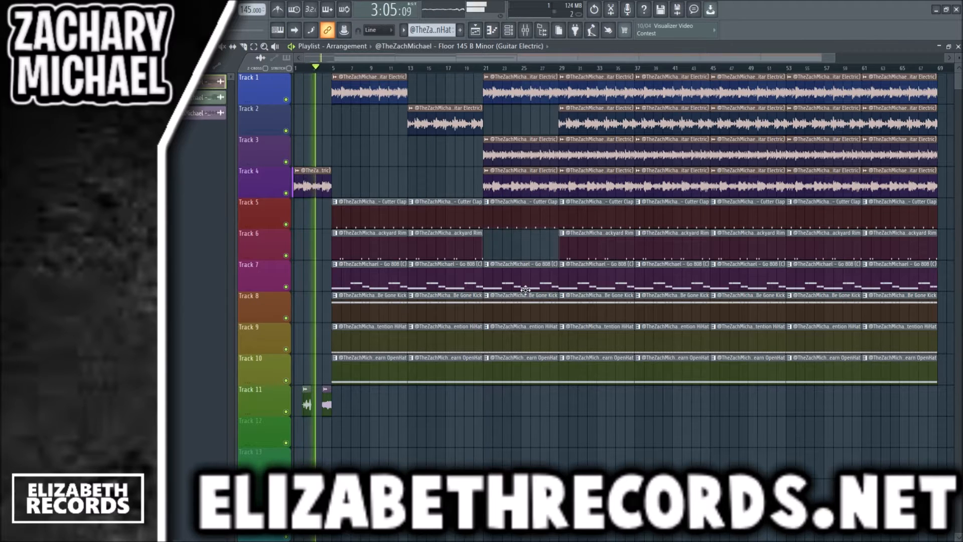
right_click(524, 308)
right_click(527, 370)
- Trim both ends of the track 9 Attention HiHat at bars 21 to 29 so it runs from about bar 23.5 to 28.5
left_click_drag(488, 340, 504, 336)
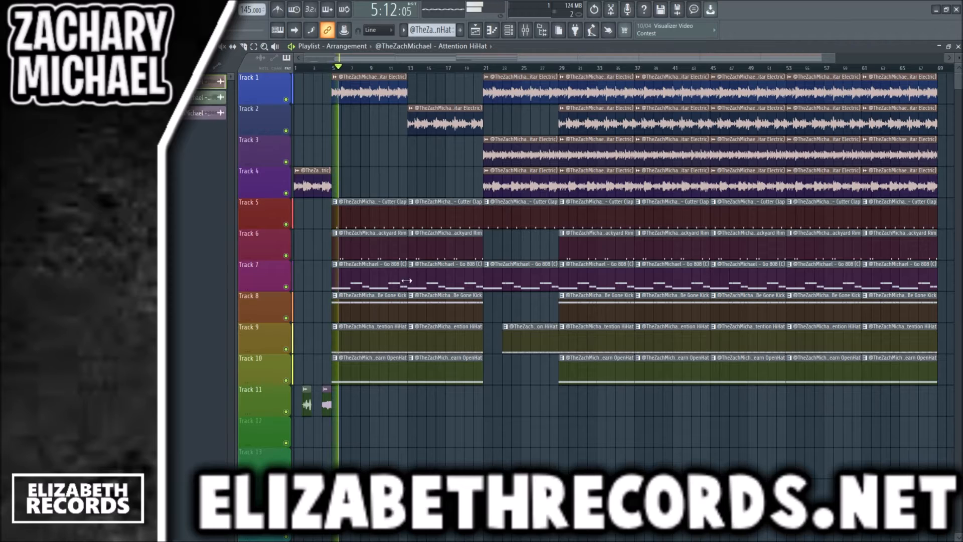
scroll(406, 281, "up", 4)
left_click(634, 343)
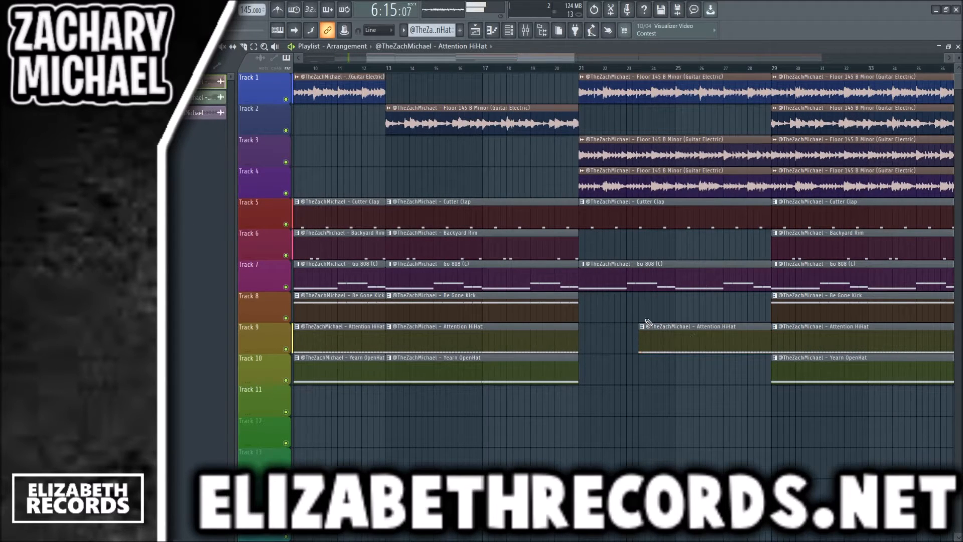
scroll(756, 326, "down", 3)
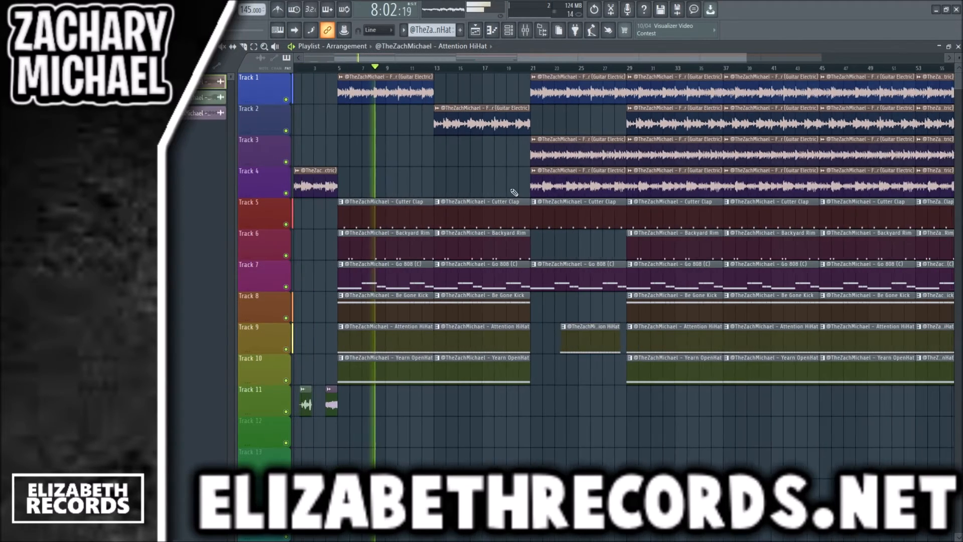
- Remove the extra guitars, keeping only track 3 in bars 21 to 29 and only track 2 in bars 29 to 37
scroll(310, 198, "down", 1)
right_click(532, 187)
right_click(518, 93)
scroll(480, 110, "down", 1)
right_click(535, 148)
right_click(534, 94)
right_click(555, 178)
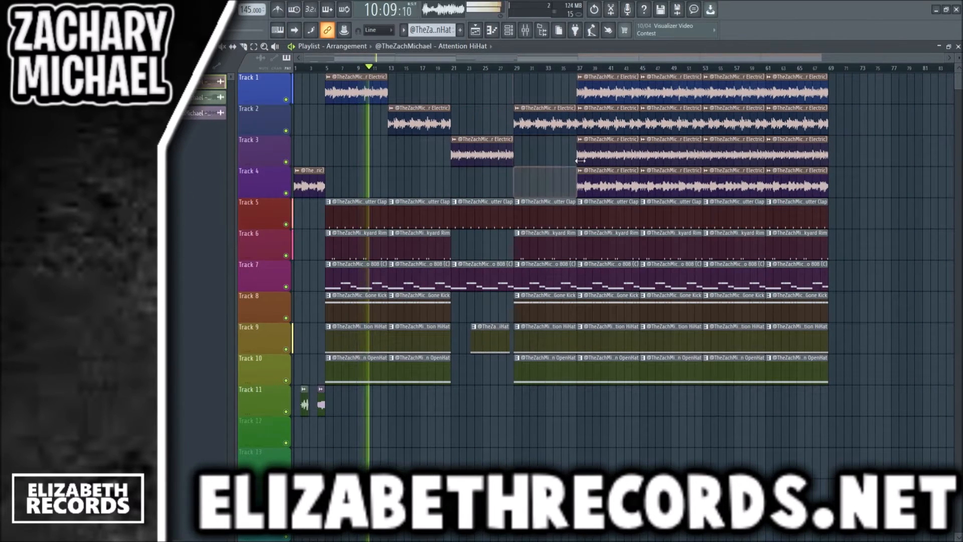
- Delete the track 1, 2 and 3 guitars from bars 37 to 45, keeping only track 4
right_click(588, 150)
right_click(593, 122)
right_click(594, 95)
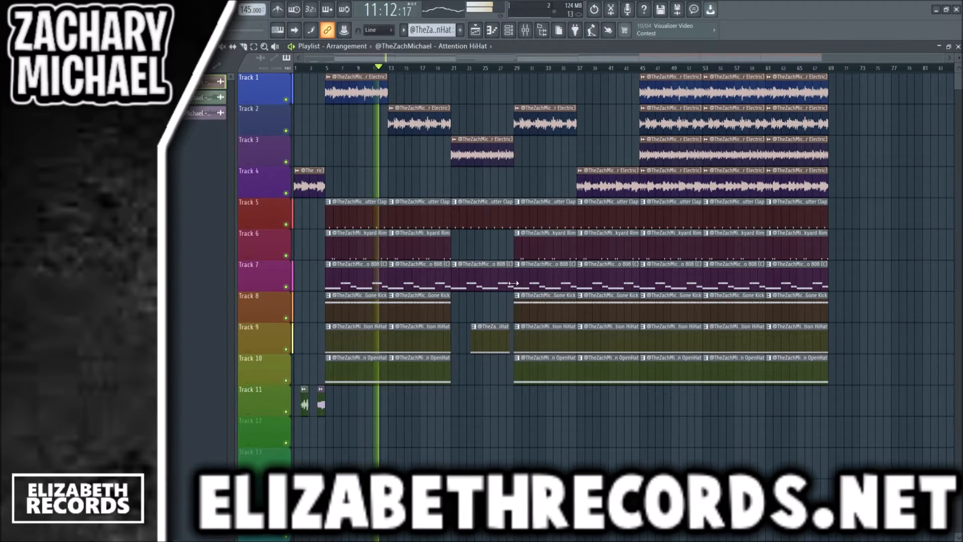
- Shorten the Yearn OpenHat at bar 29 to four bars, and end the Go 808 and Be Gone Kick there at bar 35
left_click_drag(575, 367, 544, 370)
left_click_drag(564, 315, 563, 279)
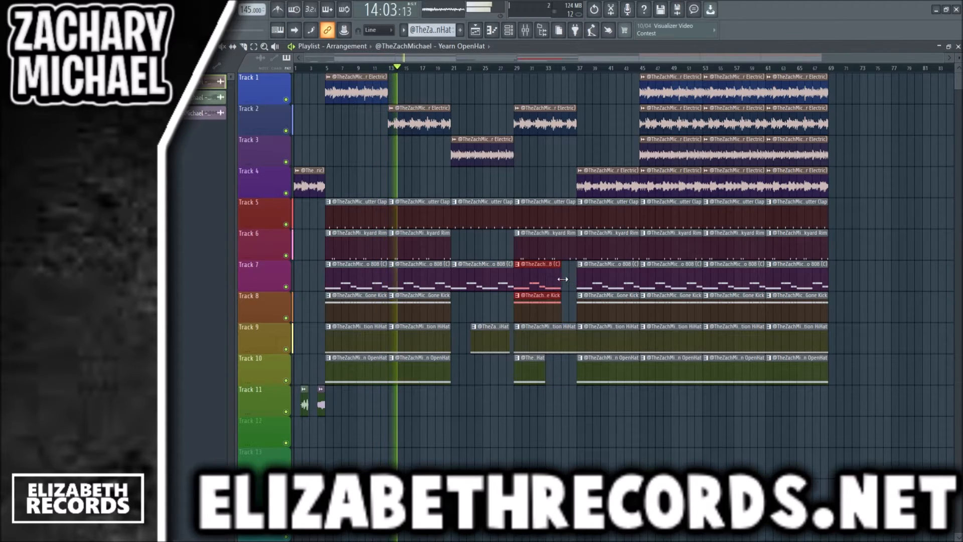
- Delete the Be Gone Kick, Backyard Rim and Attention HiHat patterns from bars 37 to 45
right_click(609, 307)
right_click(609, 246)
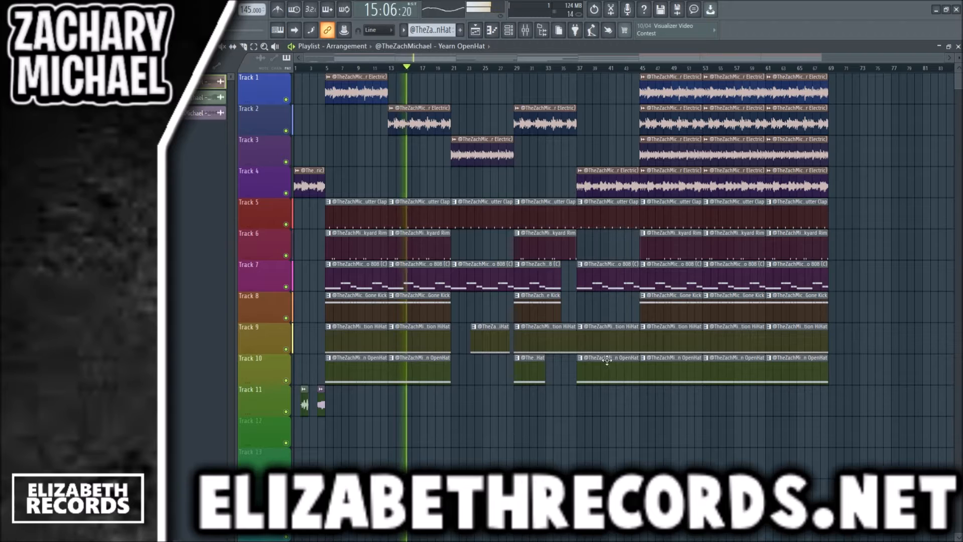
right_click(609, 341)
- Shorten the clap, 808 and open hat at bar 37 to four bars, and the clap and rim at bar 29 to six bars
left_click_drag(617, 385, 561, 215)
left_click(578, 244, "ctrl")
- Delete all guitar and drum clips after bar 45
left_click_drag(675, 75, 849, 413)
key("Delete")
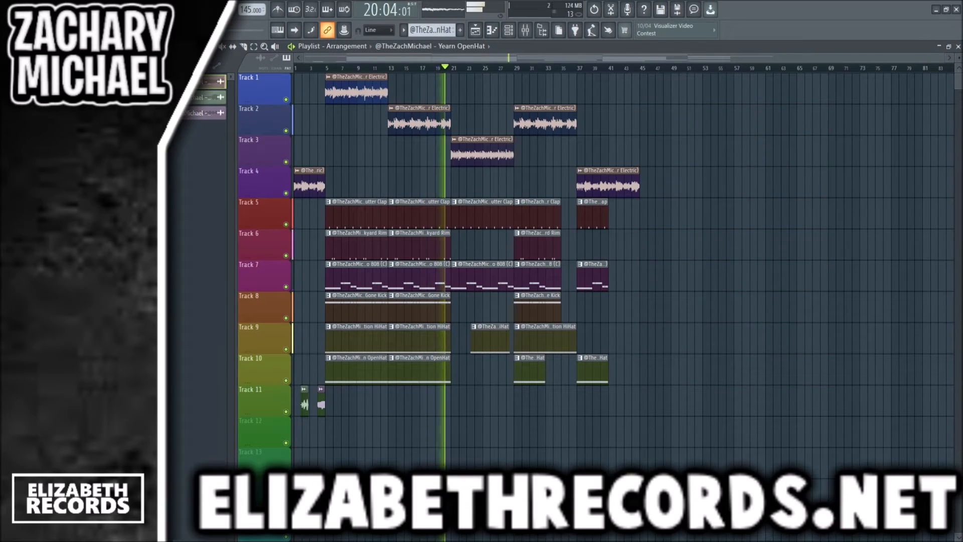
- Trim the Attention HiHat at bar 29 to end at about bar 36.5, and start the bar 21 Go 808 at bar 23
scroll(602, 341, "up", 5)
left_click(688, 338, "ctrl")
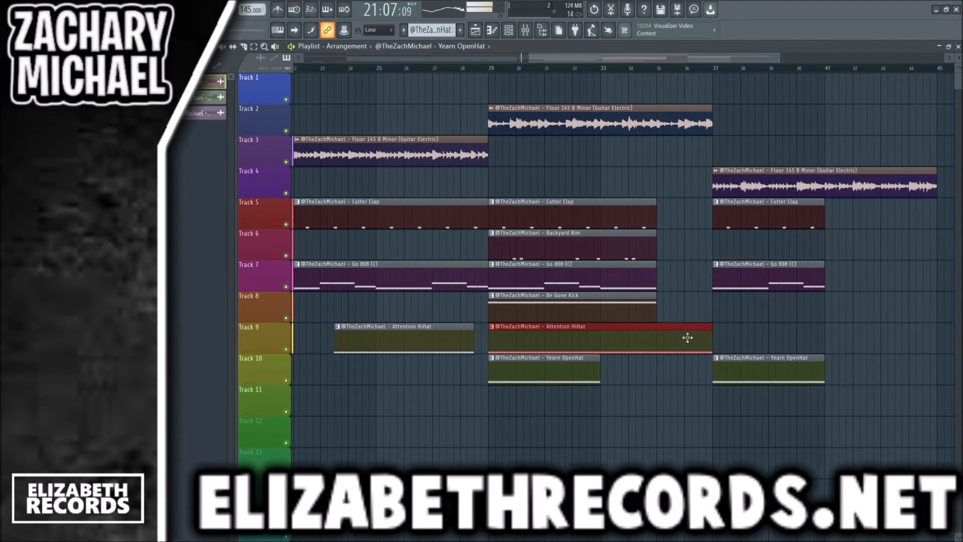
left_click(696, 332)
scroll(697, 332, "down", 5)
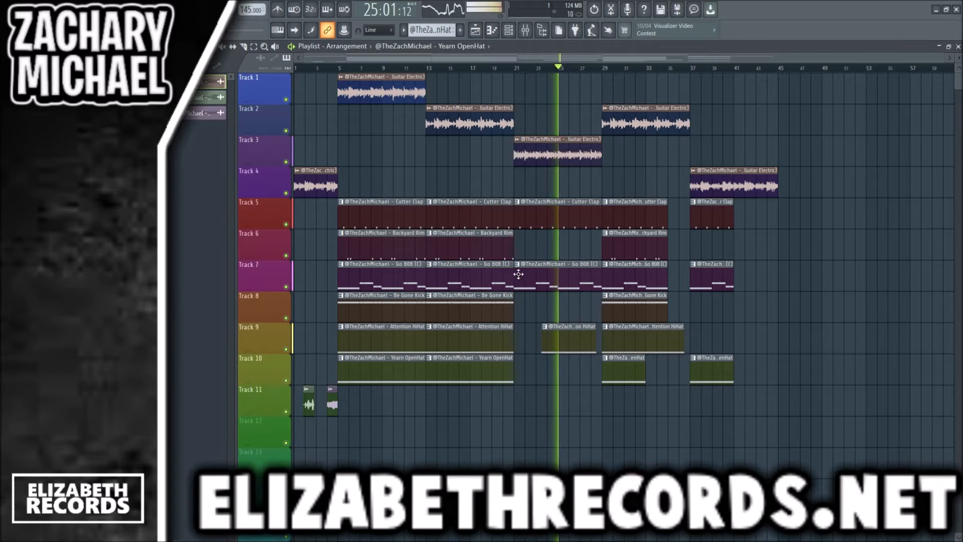
left_click_drag(517, 273, 535, 272)
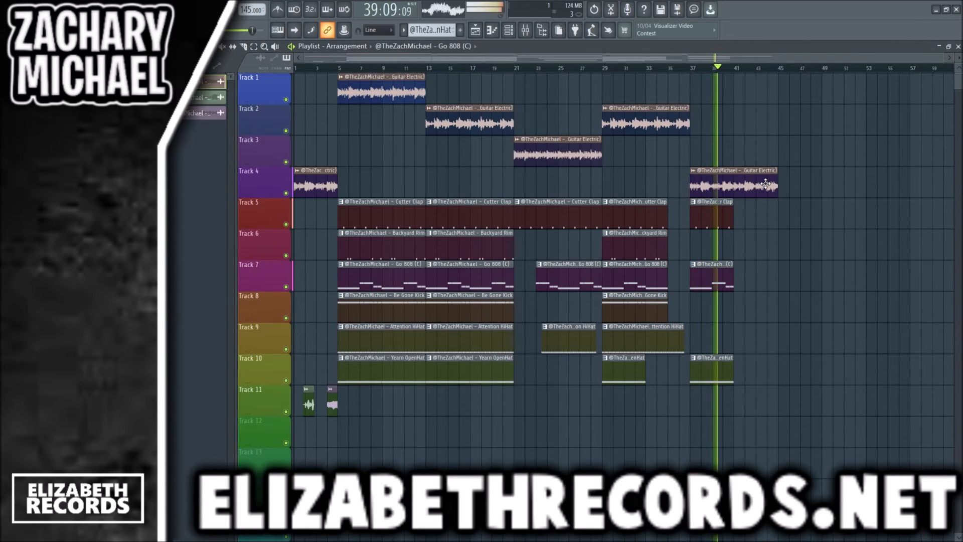
- Repeat the section from bar 5 to 45 twice, with a copy of the riser leading into bars 45 and 85
left_click(339, 67)
left_click_drag(343, 69, 761, 95)
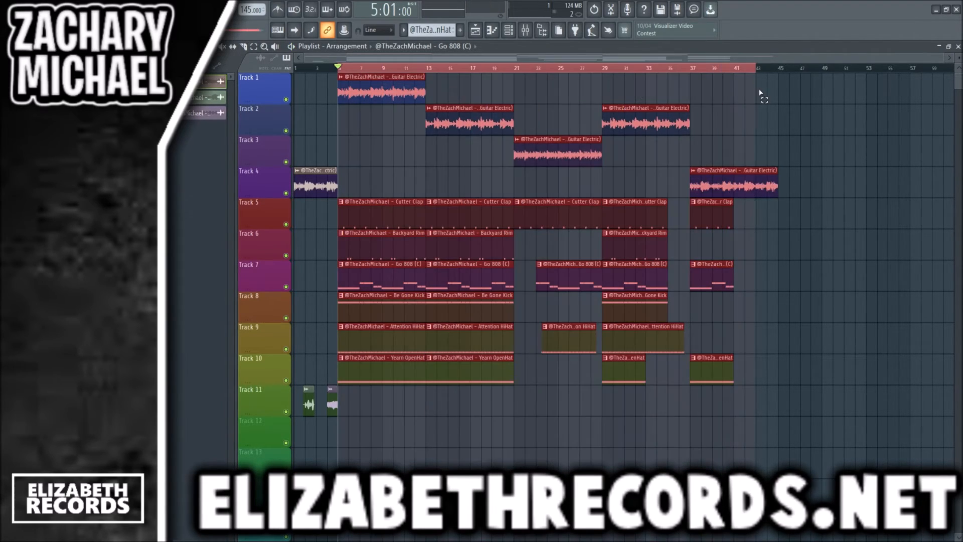
key("ctrl+b")
key("ctrl+b")
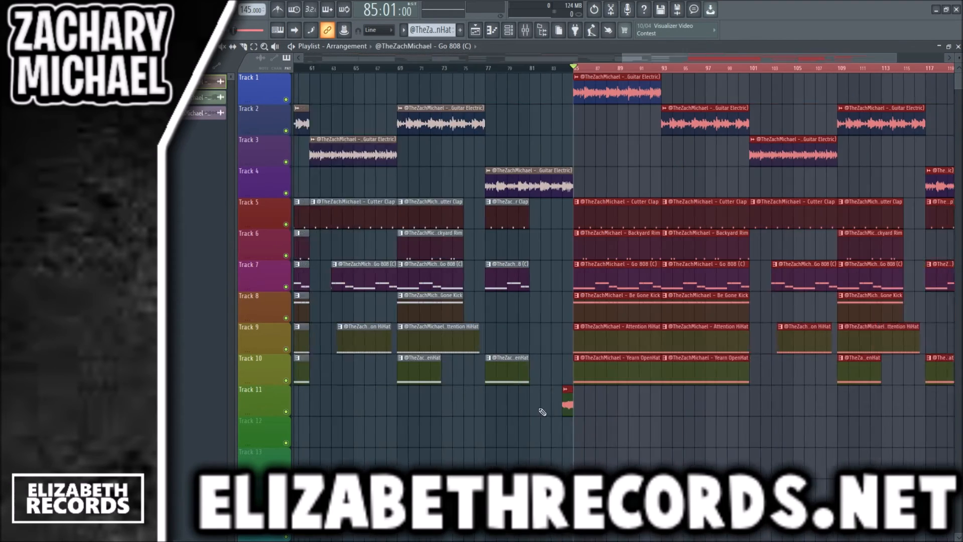
key("ctrl+d")
- Clear everything after bar 101 except a single guitar loop on track 1 from bar 101 to 109 as the outro
left_click(431, 69)
key("space")
scroll(778, 419, "down", 3)
left_click_drag(857, 415, 798, 128)
left_click_drag(747, 231, 764, 333)
key("Delete")
right_click(747, 205)
key("space")
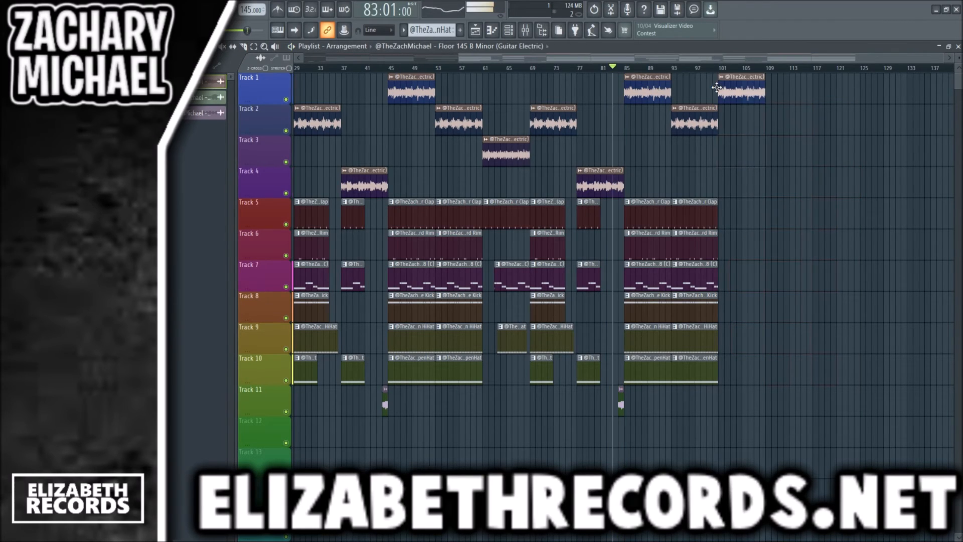
- Add a master volume automation clip on track 3 that curves down to a fade-out over bars 101 to 109, and play it back
scroll(614, 70, "up", 4)
left_click_drag(613, 71, 690, 75)
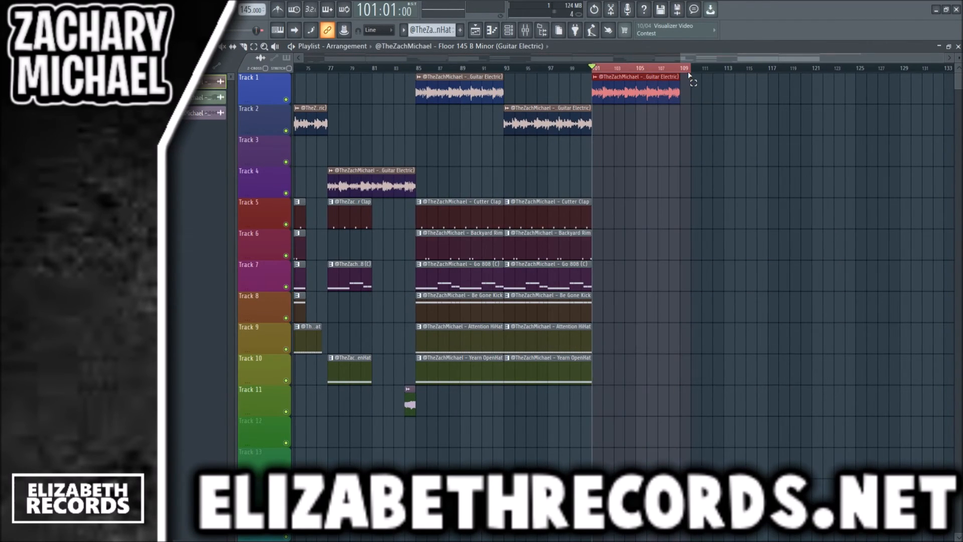
left_click(526, 30)
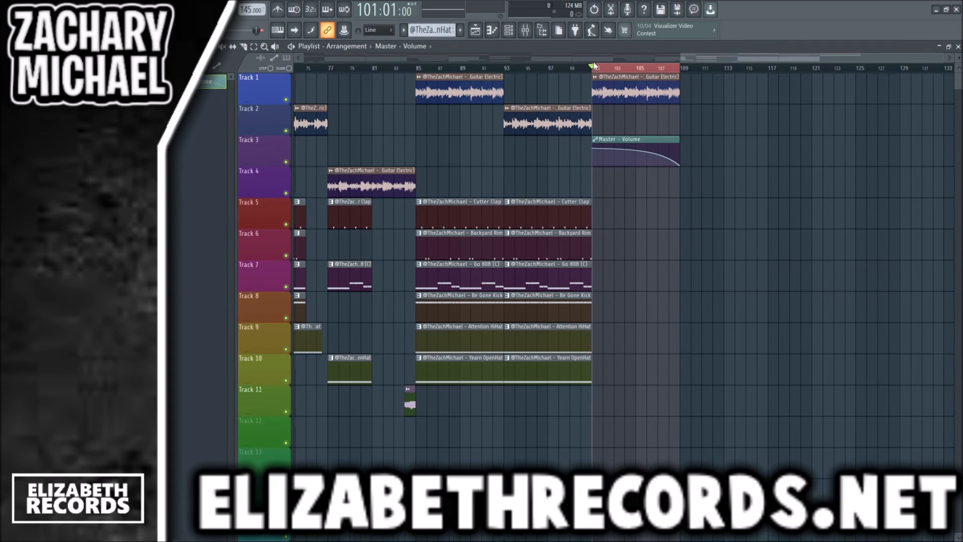
scroll(595, 66, "left", 1)
double_click(617, 70)
key("space")
scroll(681, 189, "down", 5)
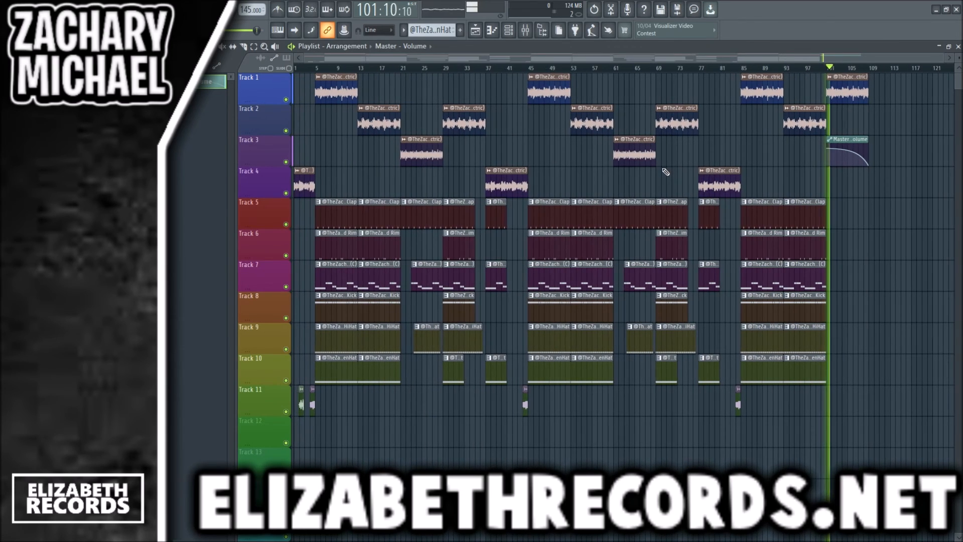